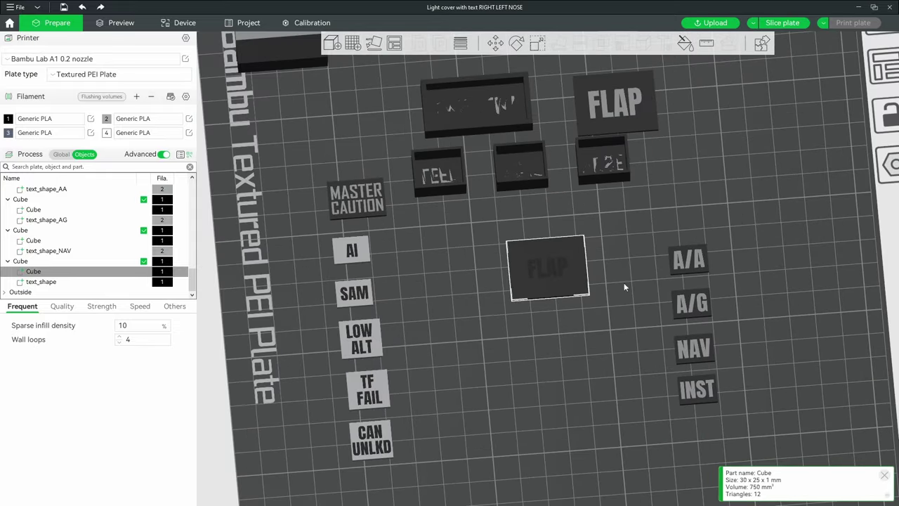
Assign filament 2 to the FLAP text part on the 30 x 25 mm cube.
{"action": "left_click_drag", "start_coordinate": [553, 346], "coordinate": [548, 267]}
{"action": "scroll", "coordinate": [548, 268], "scroll_direction": "up", "scroll_amount": 5}
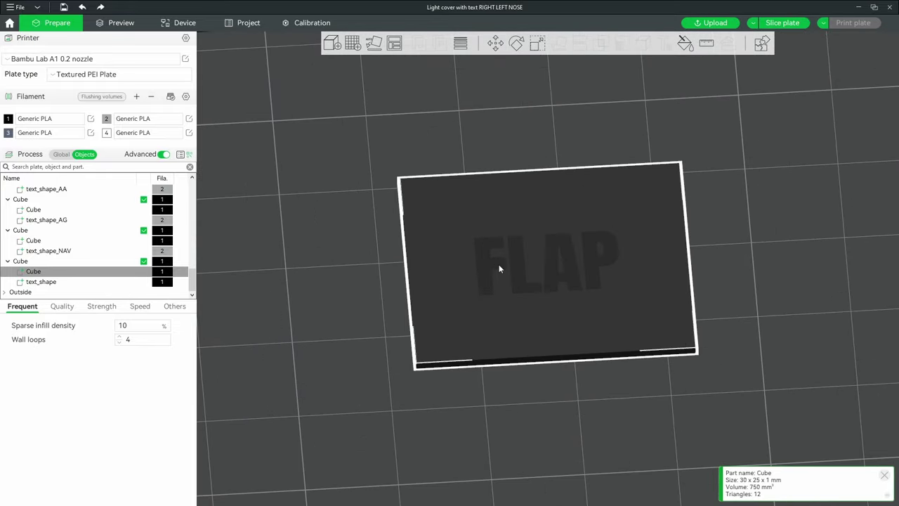
{"action": "left_click", "coordinate": [49, 284]}
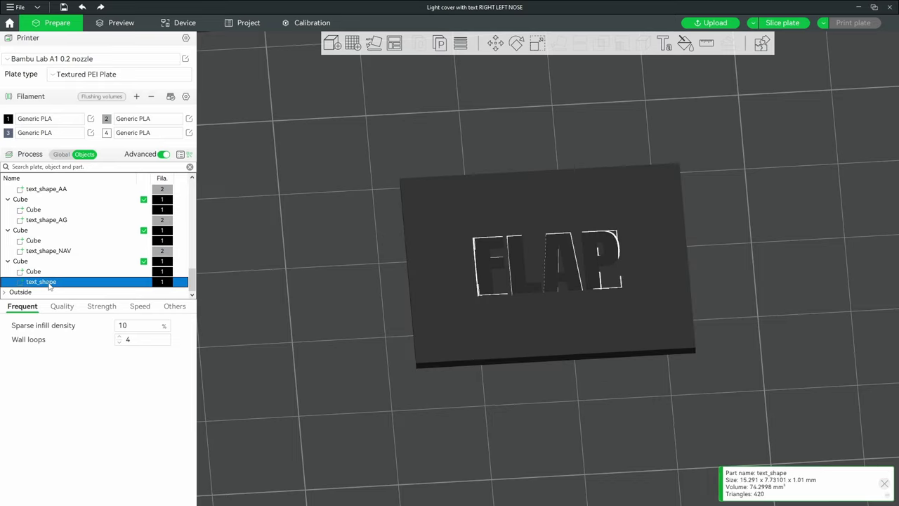
{"action": "left_click", "coordinate": [163, 281]}
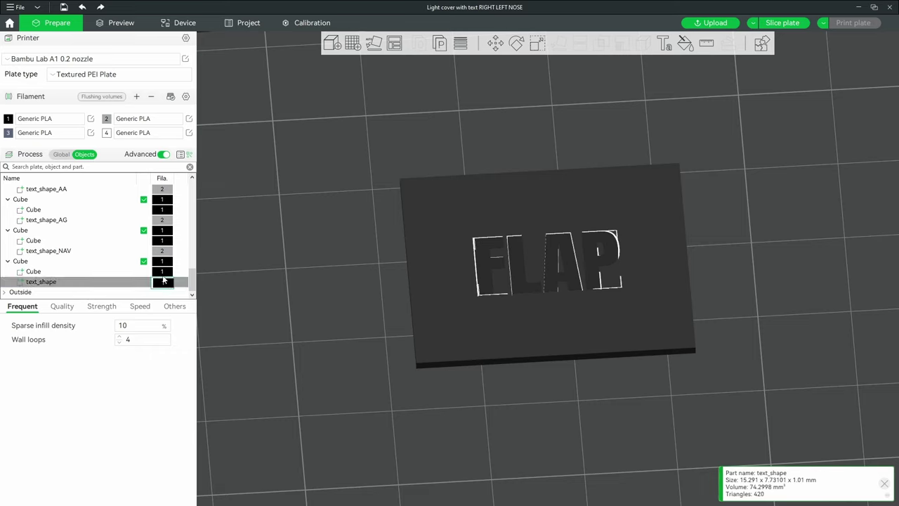
{"action": "left_click", "coordinate": [163, 281]}
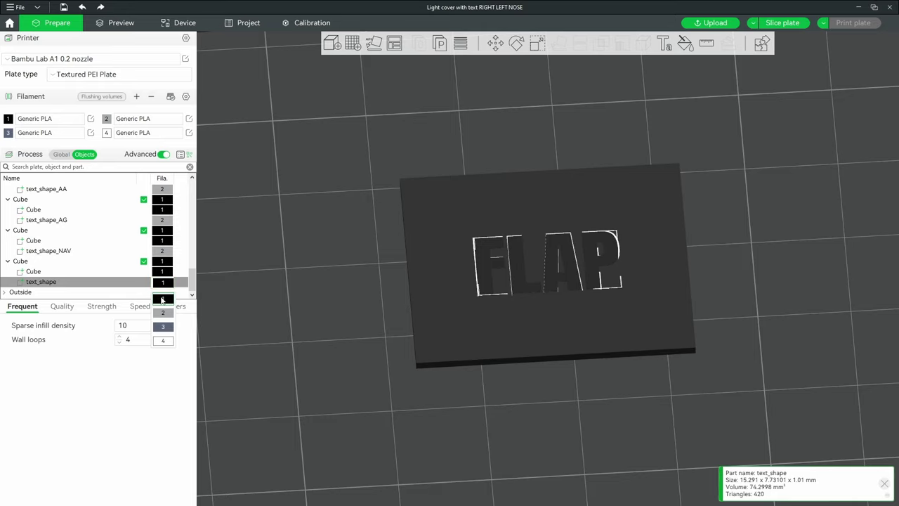
{"action": "left_click", "coordinate": [163, 313]}
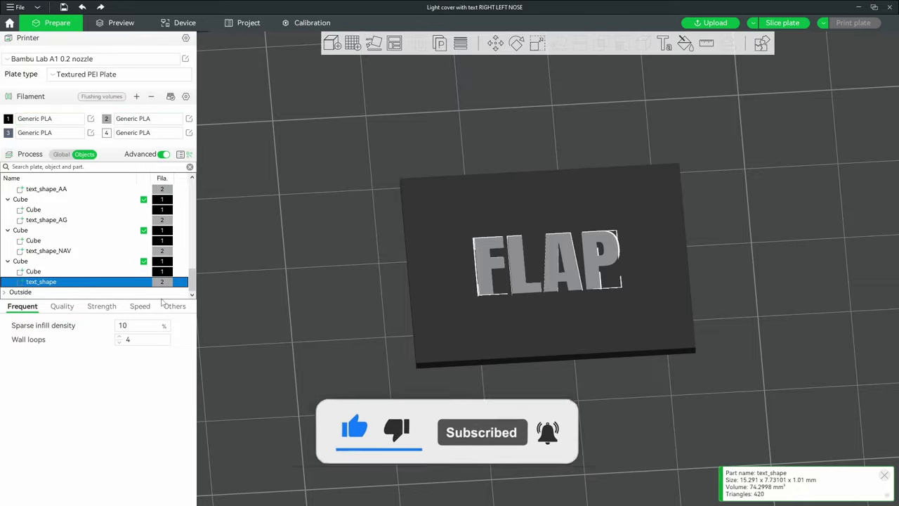
{"action": "left_click_drag", "start_coordinate": [510, 411], "coordinate": [509, 382]}
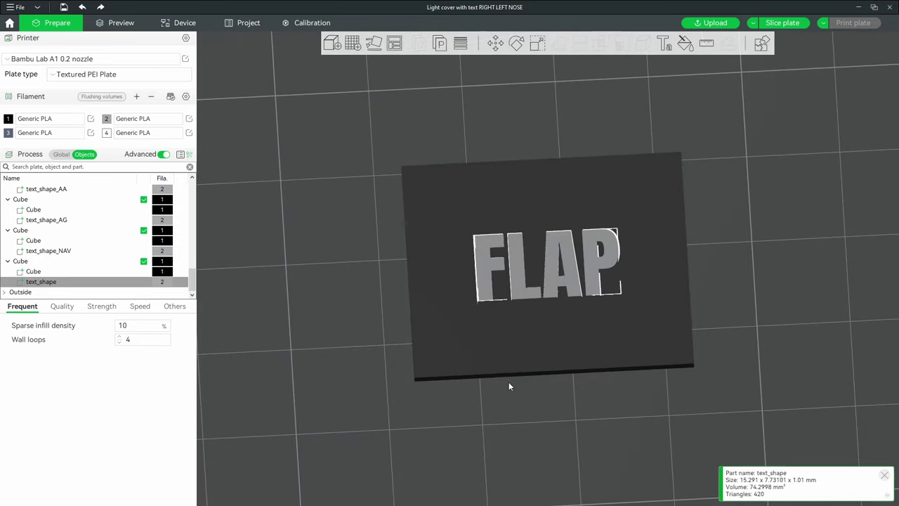
{"action": "scroll", "coordinate": [501, 371], "scroll_direction": "down", "scroll_amount": 5}
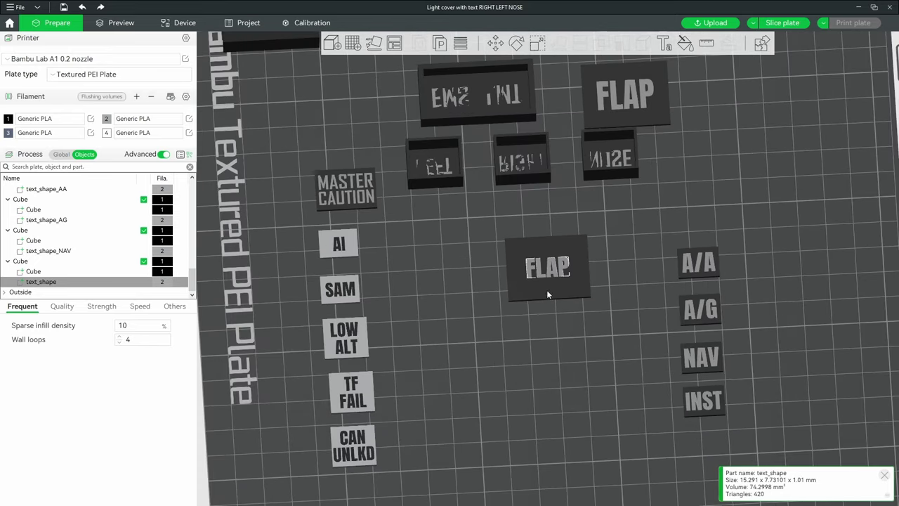
{"action": "left_click", "coordinate": [574, 316]}
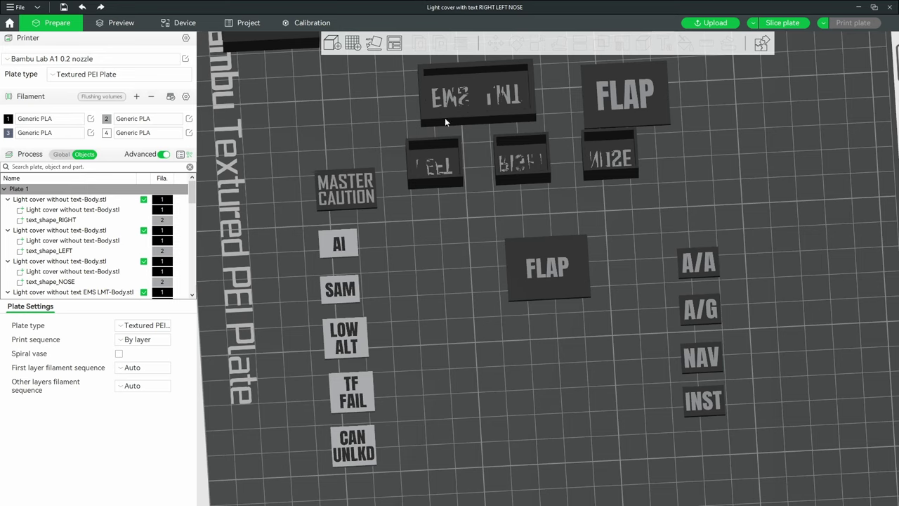
Examine the FLAP plate and the surrounding labelled covers from several angles, and look through the primitives that can be added.
{"action": "key", "text": "2"}
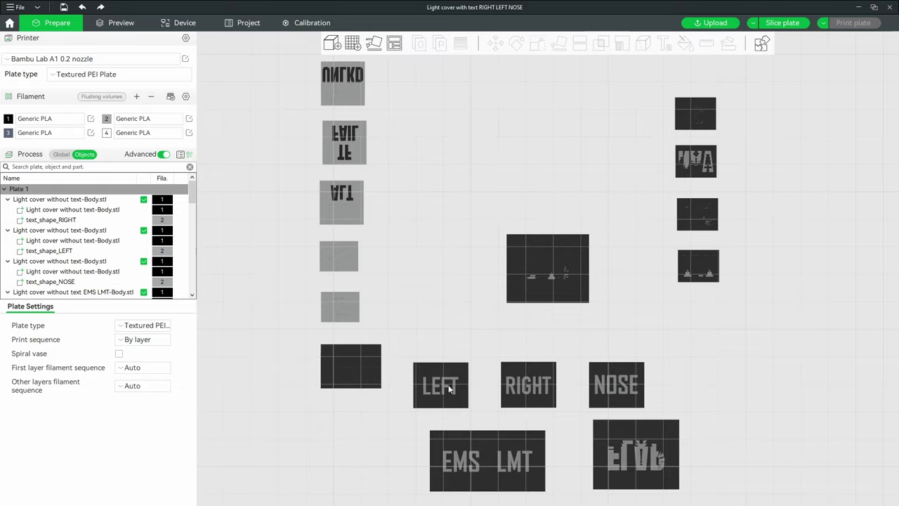
{"action": "key", "text": "0"}
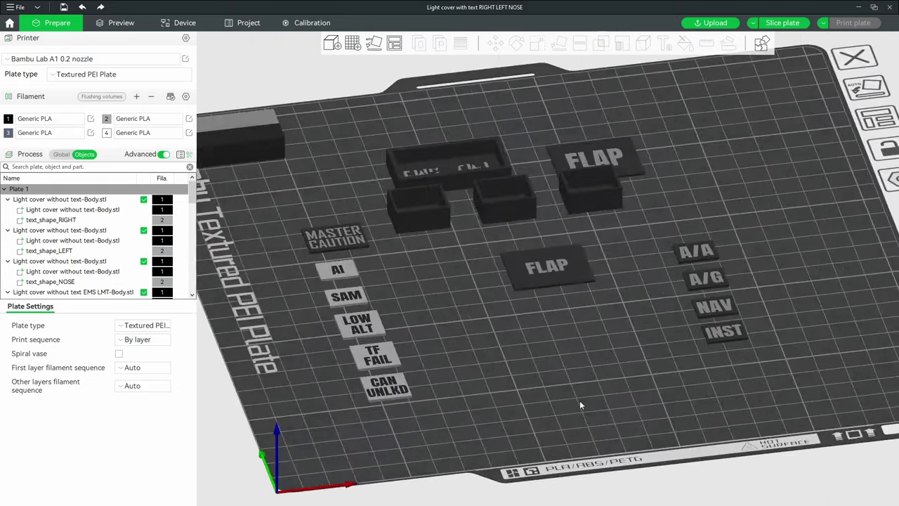
{"action": "key", "text": "1"}
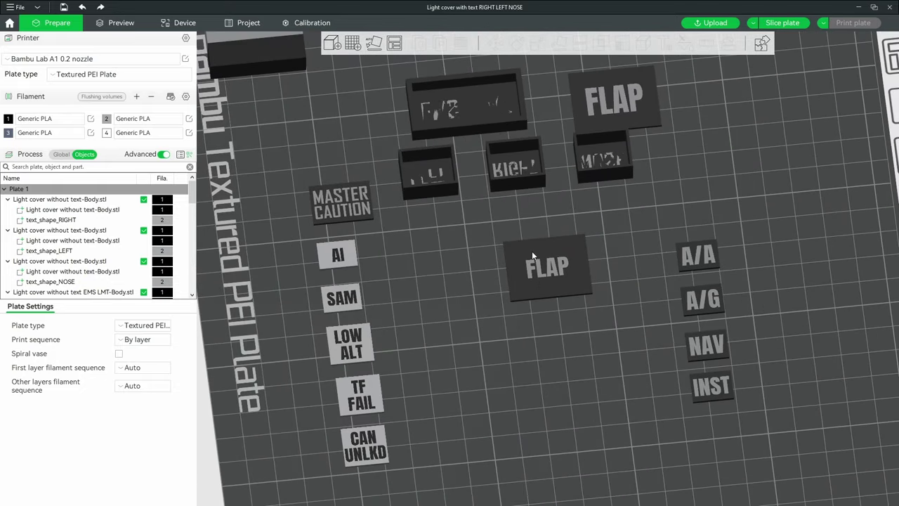
{"action": "left_click", "coordinate": [549, 279]}
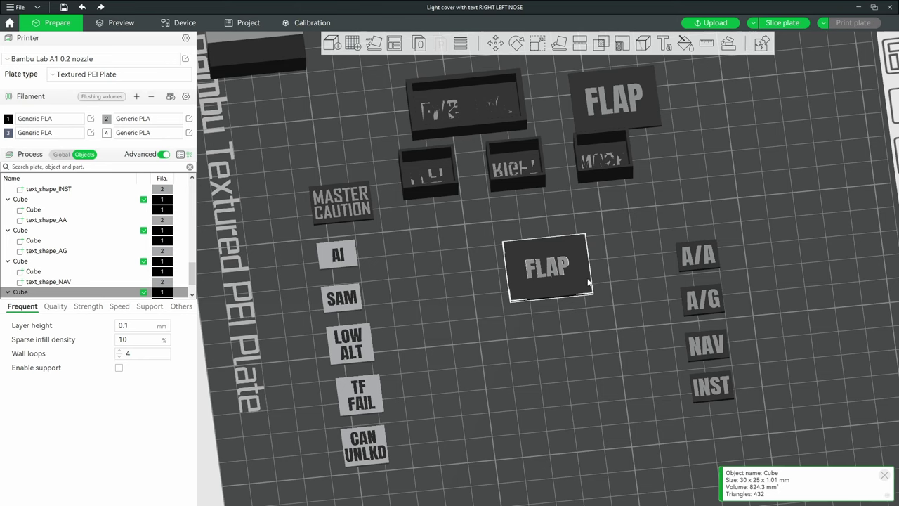
{"action": "left_click_drag", "start_coordinate": [579, 306], "coordinate": [585, 346]}
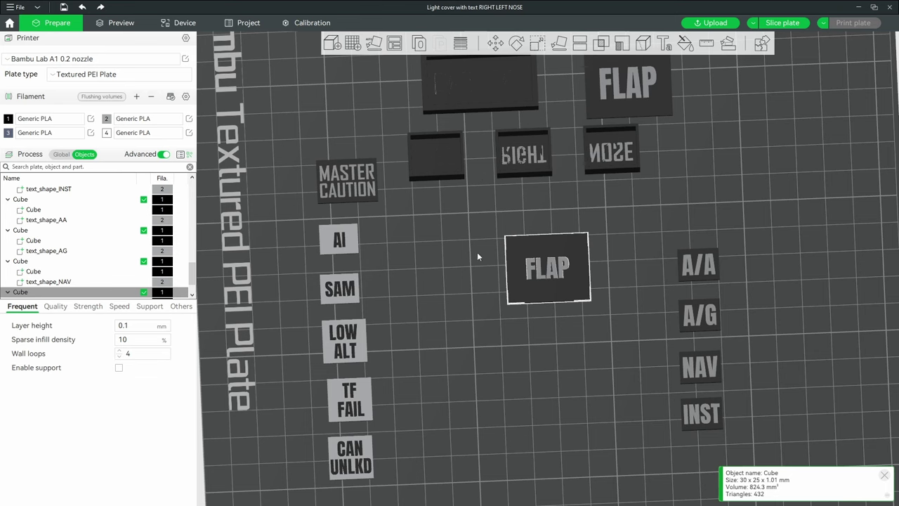
{"action": "right_click", "coordinate": [454, 260]}
{"action": "mouse_move", "coordinate": [491, 293]}
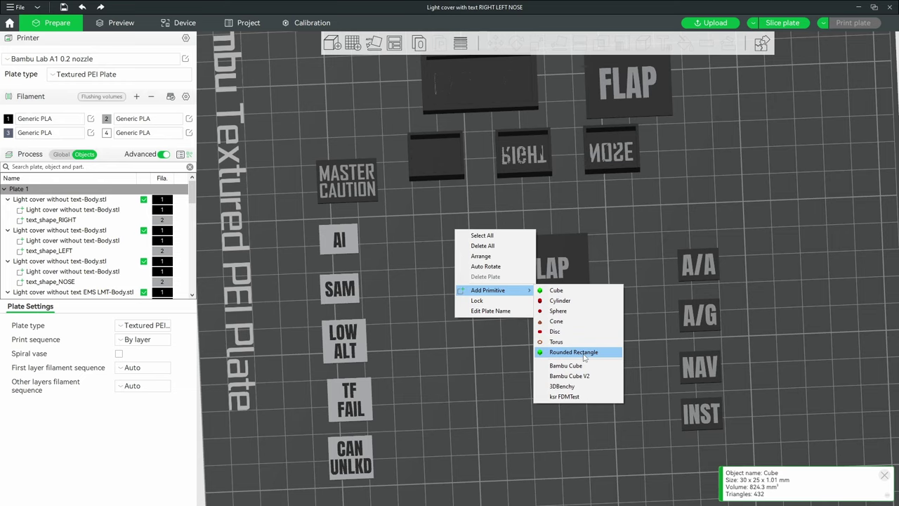
{"action": "left_click", "coordinate": [606, 246]}
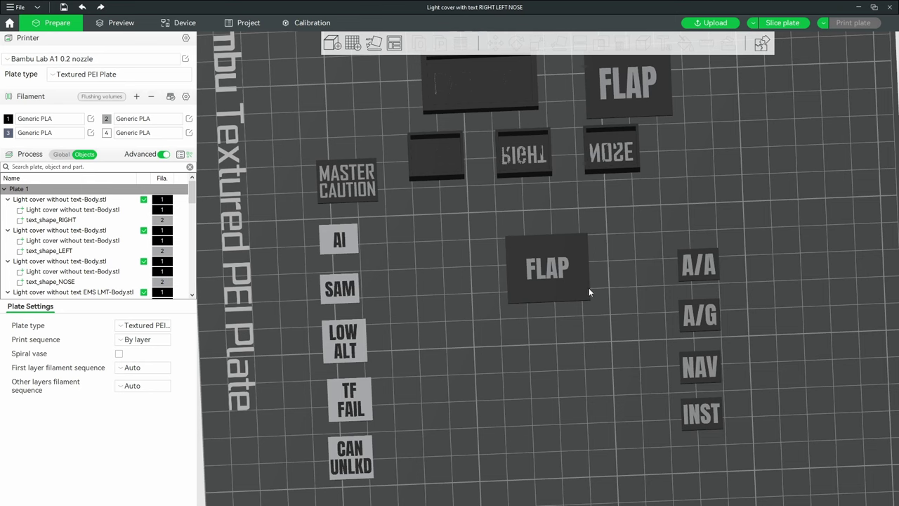
{"action": "left_click_drag", "start_coordinate": [542, 308], "coordinate": [411, 166]}
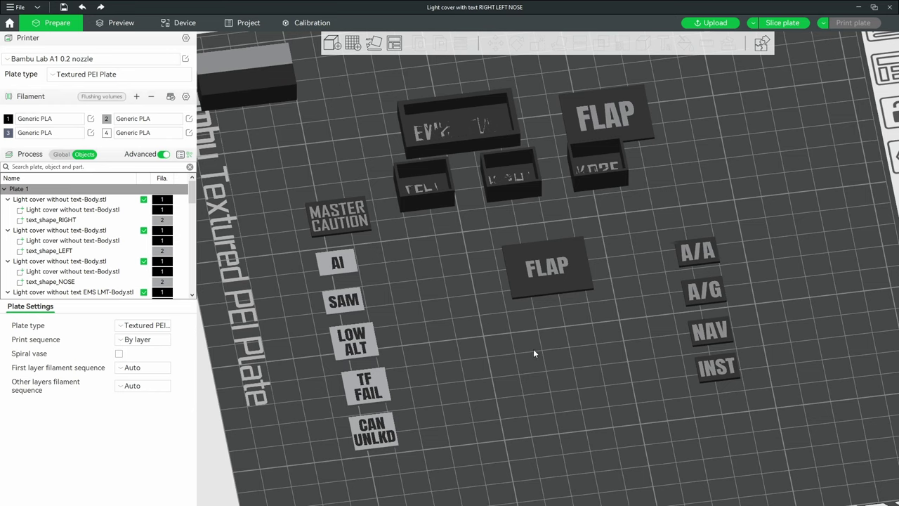
{"action": "key", "text": "1"}
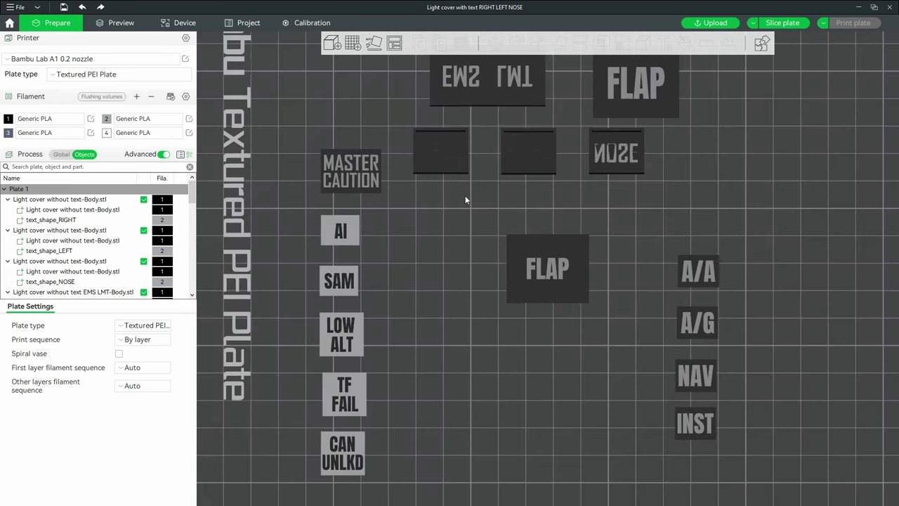
{"action": "left_click_drag", "start_coordinate": [465, 201], "coordinate": [465, 191]}
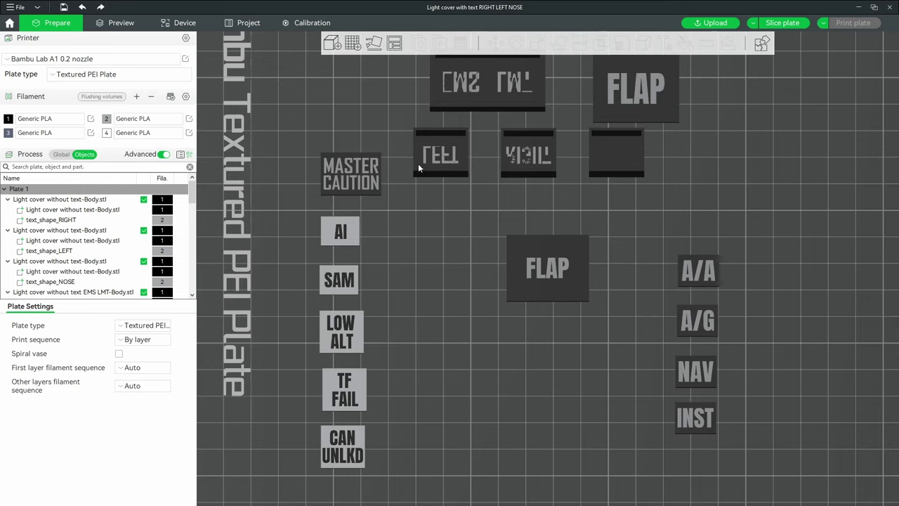
{"action": "mouse_move", "coordinate": [619, 211]}
{"action": "left_mouse_down"}
{"action": "mouse_move", "coordinate": [610, 214]}
{"action": "mouse_move", "coordinate": [621, 222]}
{"action": "left_mouse_up"}
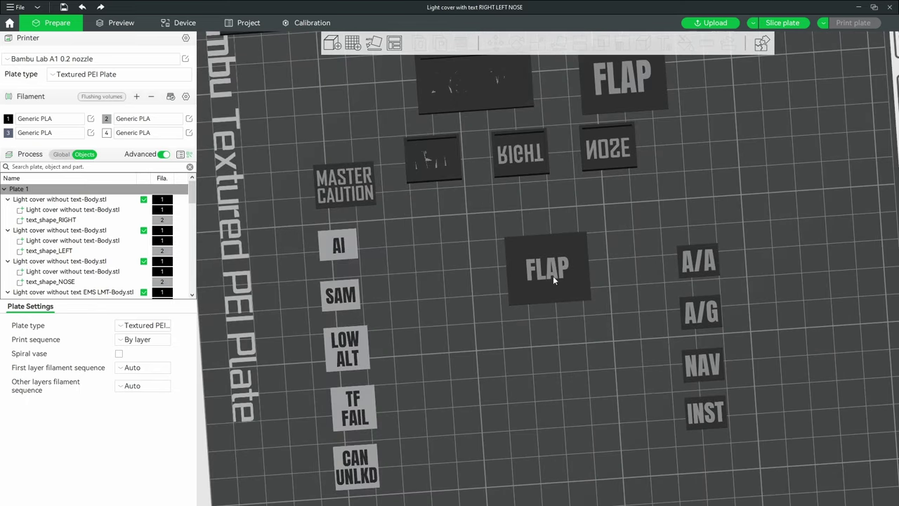
Delete the FLAP plate in the middle and import the model Light cover without text-Body from the REPLY Cover folder.
{"action": "left_click", "coordinate": [544, 299]}
{"action": "key", "text": "Delete"}
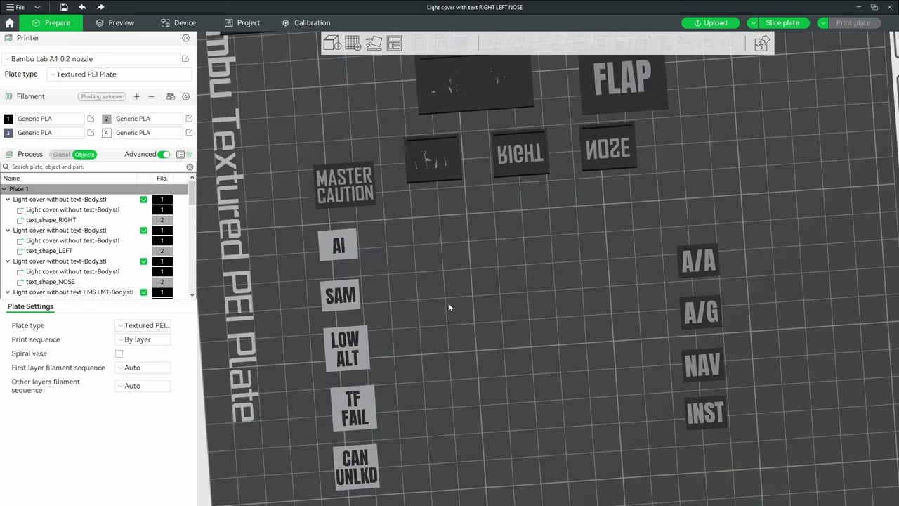
{"action": "left_click", "coordinate": [17, 6]}
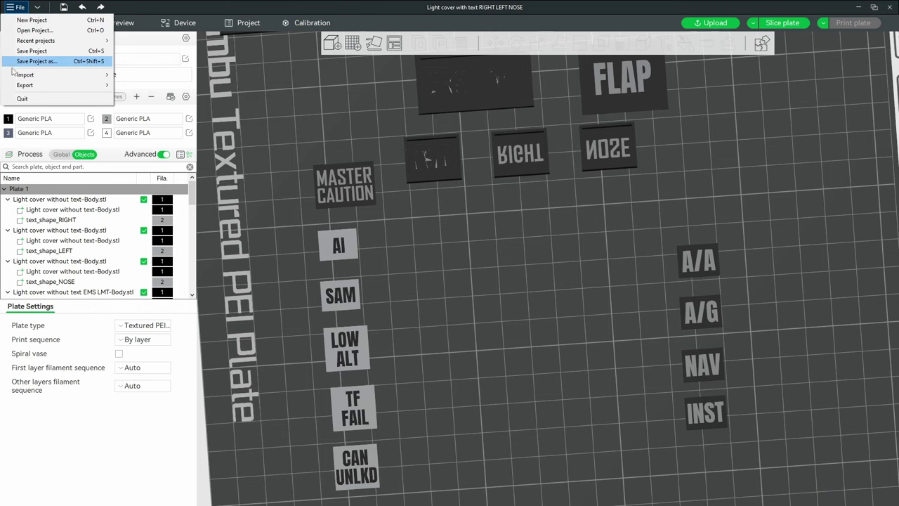
{"action": "mouse_move", "coordinate": [25, 75]}
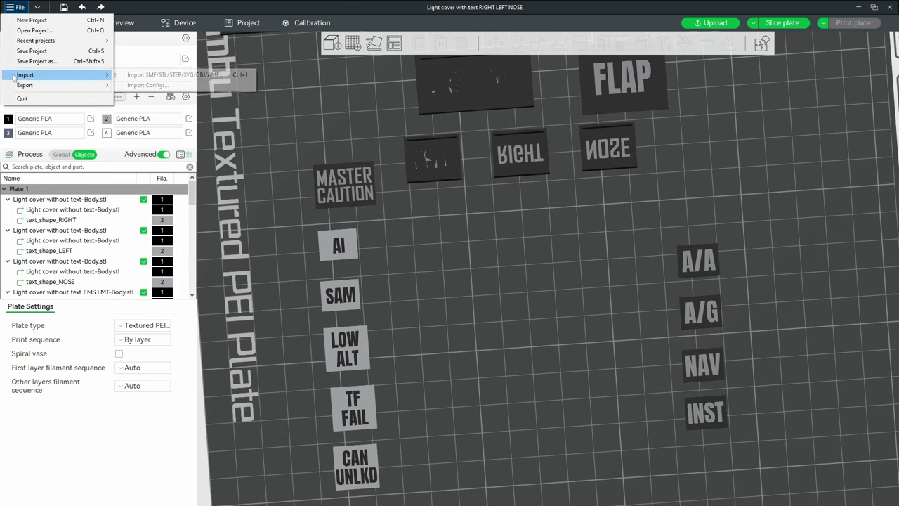
{"action": "left_click", "coordinate": [130, 75]}
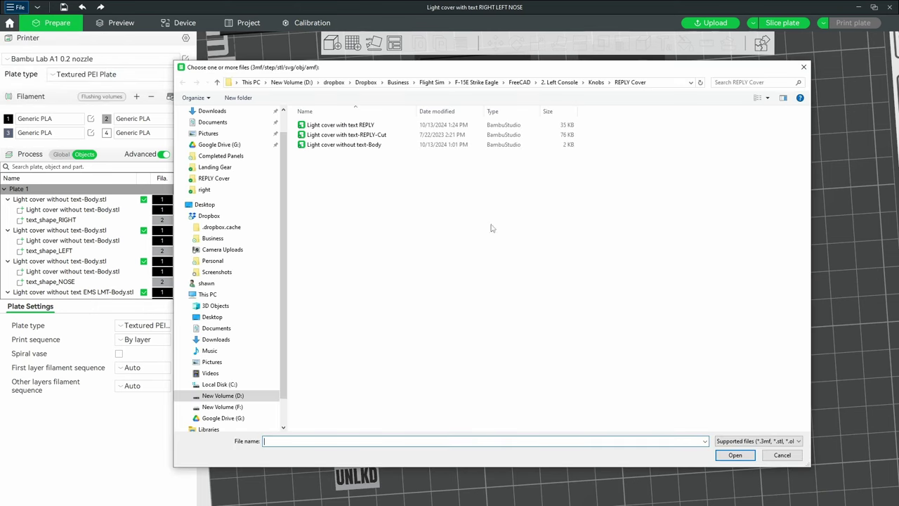
{"action": "left_click", "coordinate": [357, 145]}
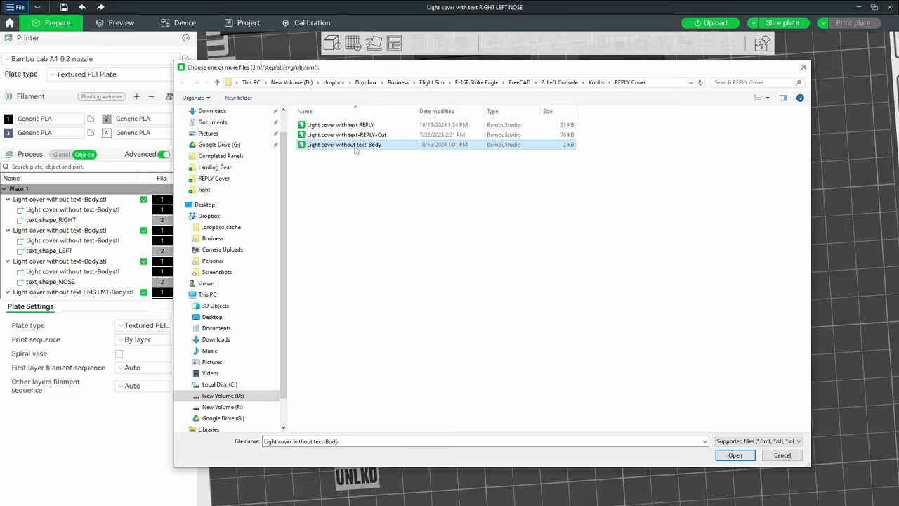
{"action": "double_click", "coordinate": [355, 146]}
Start a text shape on the imported light cover with the Agency FB font, size 9 and thickness 0.01.
{"action": "left_click_drag", "start_coordinate": [561, 319], "coordinate": [569, 210]}
{"action": "left_click_drag", "start_coordinate": [580, 301], "coordinate": [584, 406]}
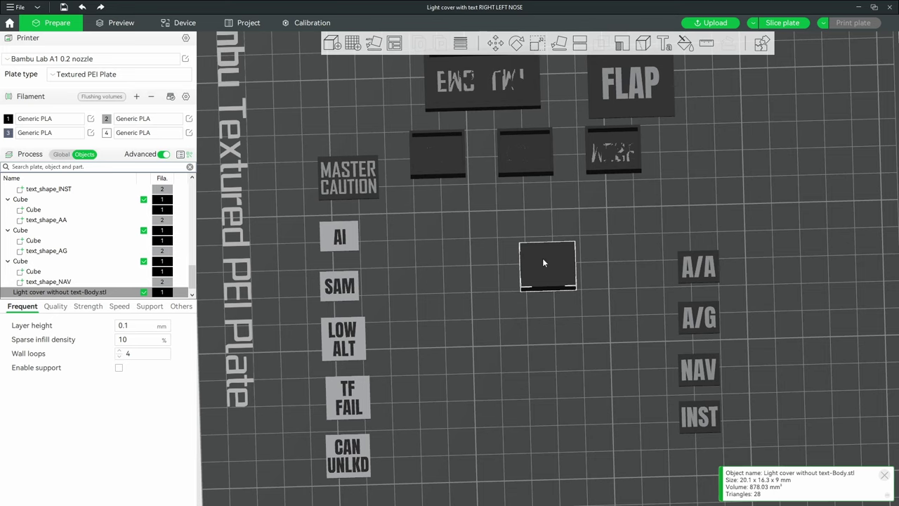
{"action": "left_click", "coordinate": [663, 45]}
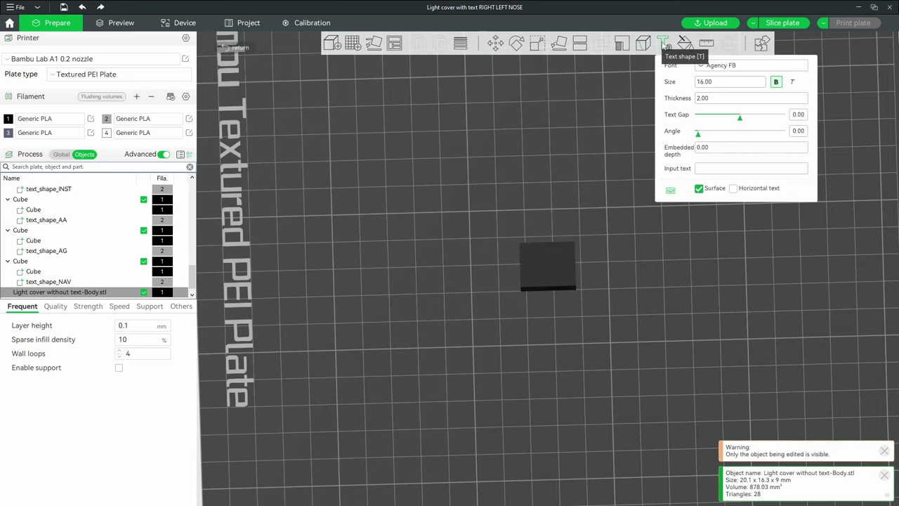
{"action": "left_click", "coordinate": [724, 66]}
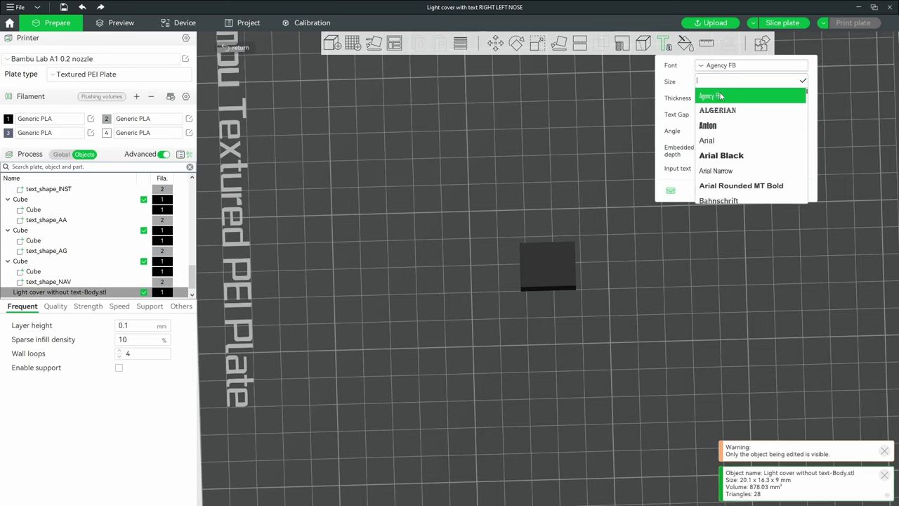
{"action": "left_click", "coordinate": [721, 97]}
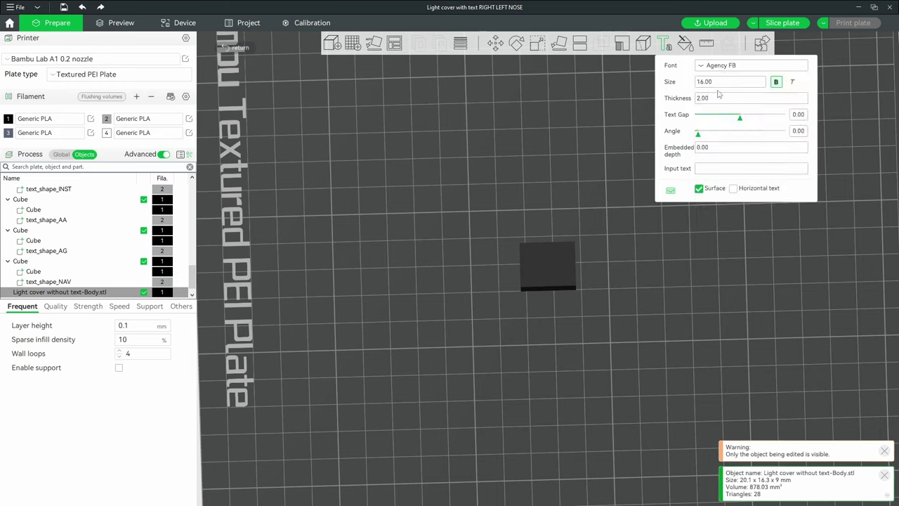
{"action": "key", "text": "ctrl+a"}
{"action": "type", "text": "9"}
{"action": "left_click", "coordinate": [711, 99]}
{"action": "key", "text": "ctrl+a"}
{"action": "type", "text": "0"}
Set the embedded depth to 1, enter the text NOSE and place it near the centre of the light cover's face.
{"action": "left_click", "coordinate": [719, 150]}
{"action": "left_click_drag", "start_coordinate": [606, 272], "coordinate": [548, 259]}
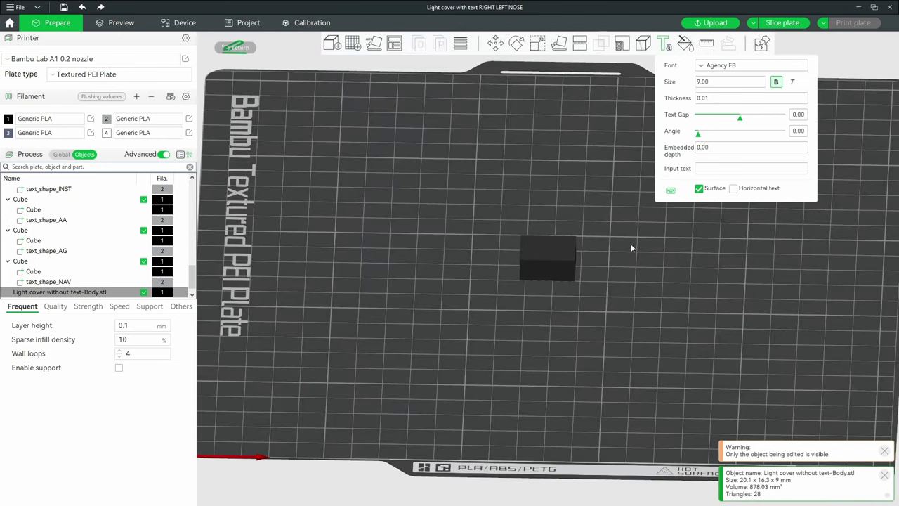
{"action": "left_click", "coordinate": [719, 148]}
{"action": "type", "text": "1"}
{"action": "left_click", "coordinate": [718, 169]}
{"action": "type", "text": "NOSE"}
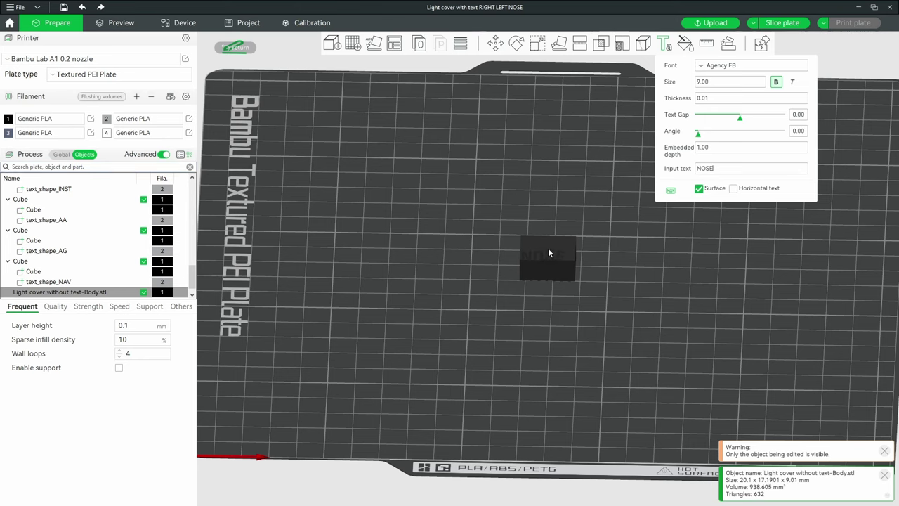
{"action": "mouse_move", "coordinate": [550, 248]}
{"action": "left_mouse_down"}
{"action": "mouse_move", "coordinate": [555, 262]}
{"action": "mouse_move", "coordinate": [550, 250]}
{"action": "left_mouse_up"}
Assign filament 2 to the new NOSE text part and finish the text editing.
{"action": "left_click_drag", "start_coordinate": [559, 292], "coordinate": [561, 326]}
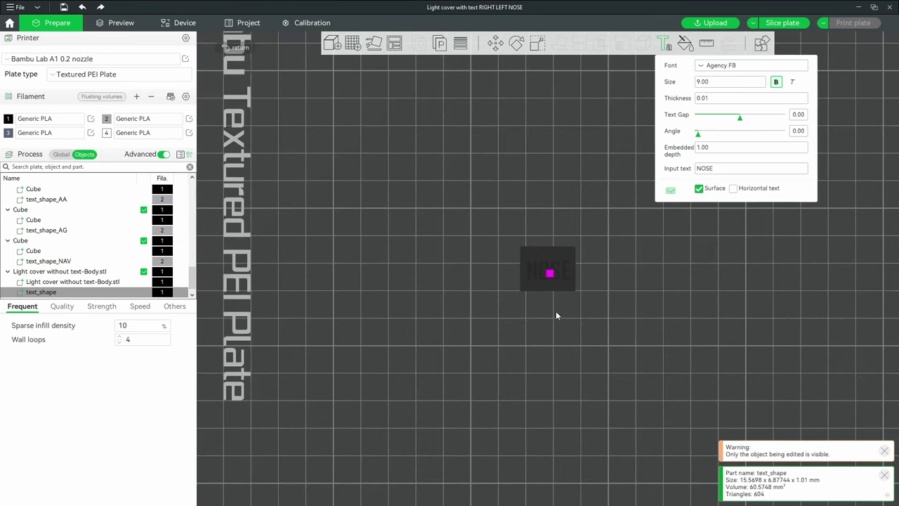
{"action": "scroll", "coordinate": [555, 302], "scroll_direction": "up", "scroll_amount": 3}
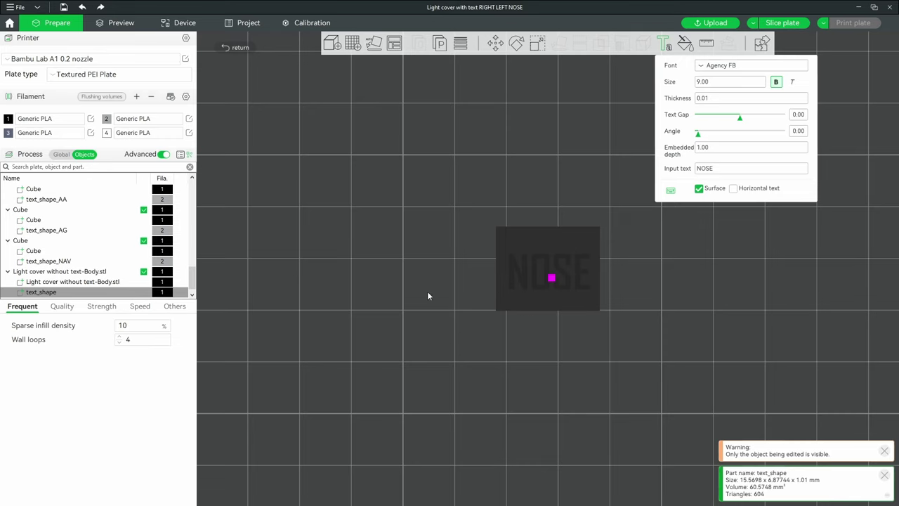
{"action": "scroll", "coordinate": [169, 288], "scroll_direction": "down", "scroll_amount": 1}
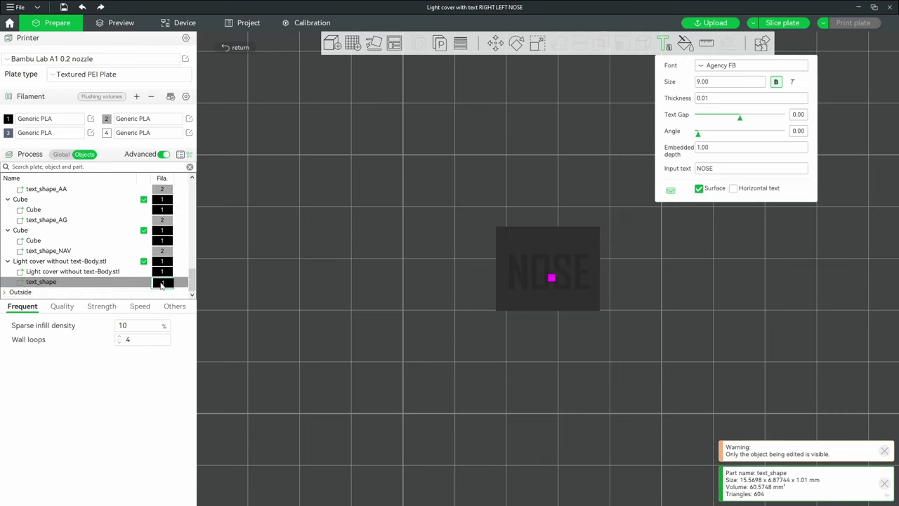
{"action": "left_click", "coordinate": [162, 285]}
{"action": "left_click", "coordinate": [161, 310]}
{"action": "key", "text": "Escape"}
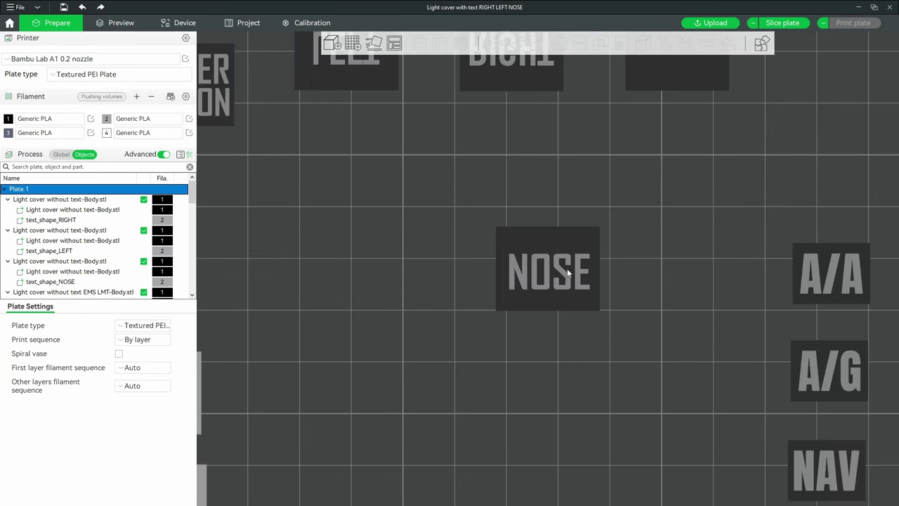
{"action": "scroll", "coordinate": [91, 288], "scroll_direction": "down", "scroll_amount": 6}
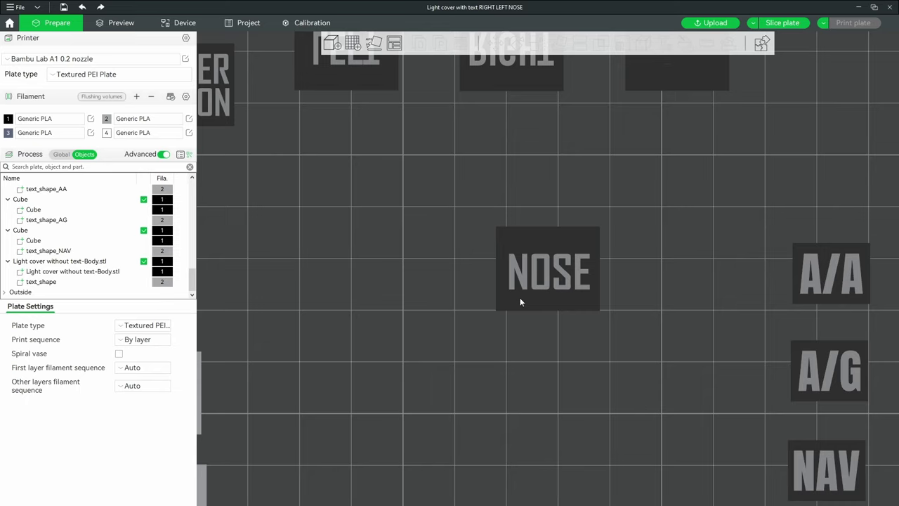
Center the NOSE text part on the light cover in the middle of the plate.
{"action": "left_click", "coordinate": [46, 220]}
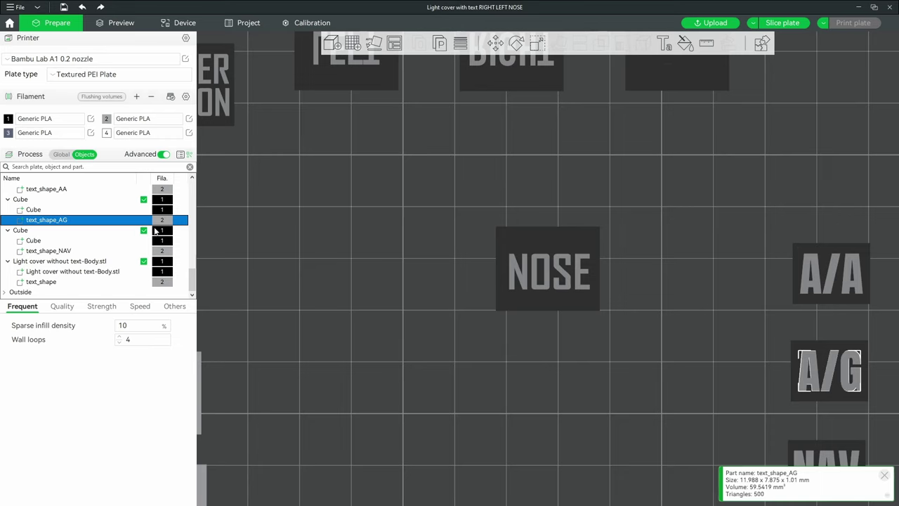
{"action": "left_click", "coordinate": [513, 296]}
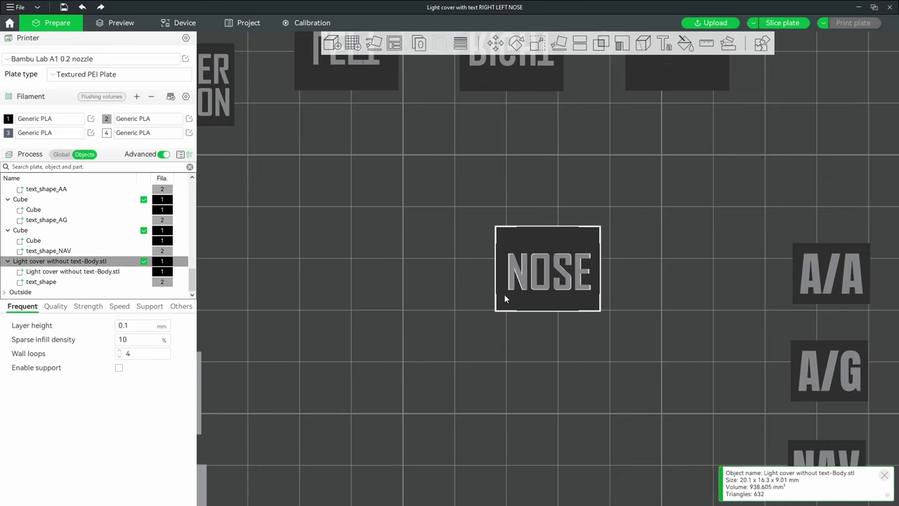
{"action": "left_click", "coordinate": [42, 282]}
{"action": "right_click", "coordinate": [58, 283]}
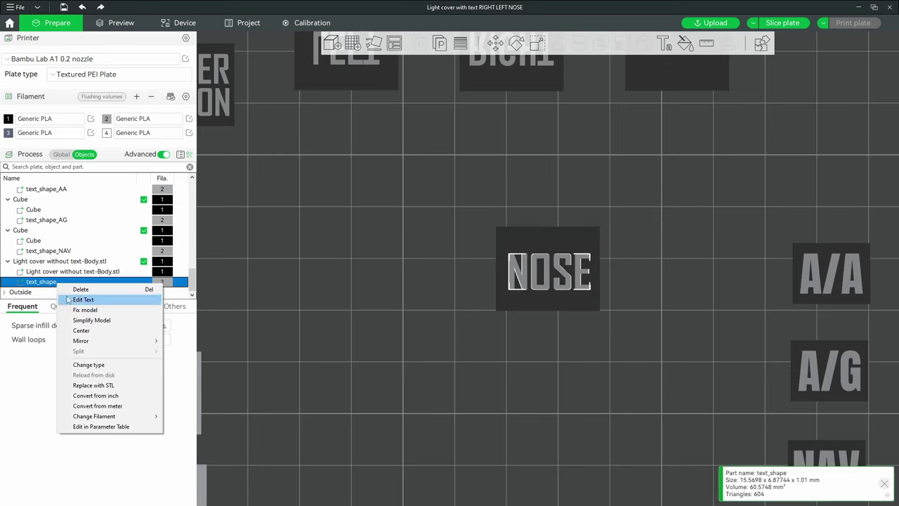
{"action": "left_click", "coordinate": [81, 330]}
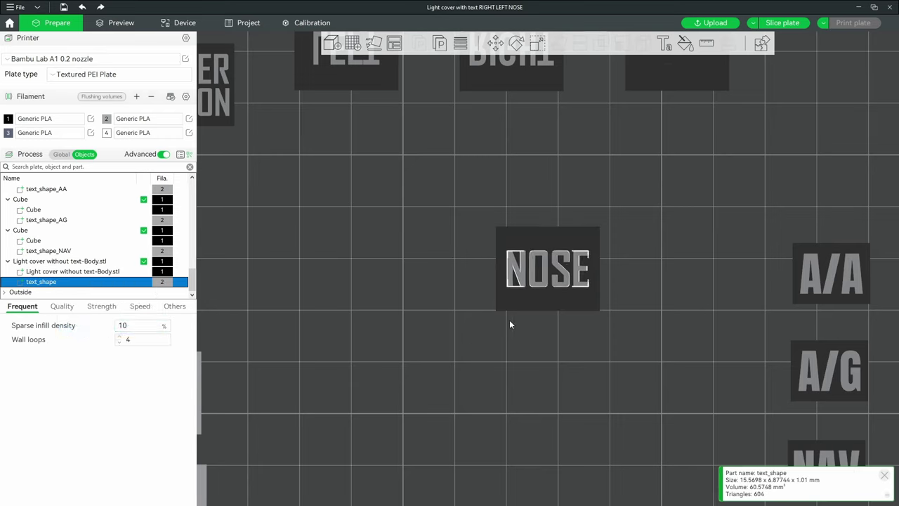
{"action": "left_click", "coordinate": [583, 341]}
Lay the NOSE light cover on its lettered face so the text rests against the build plate.
{"action": "left_click_drag", "start_coordinate": [599, 335], "coordinate": [627, 293]}
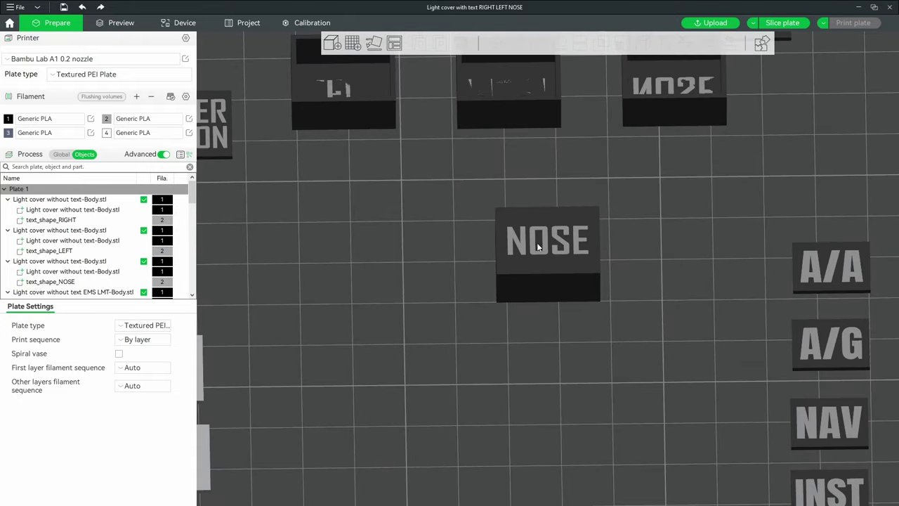
{"action": "left_click_drag", "start_coordinate": [572, 329], "coordinate": [576, 261]}
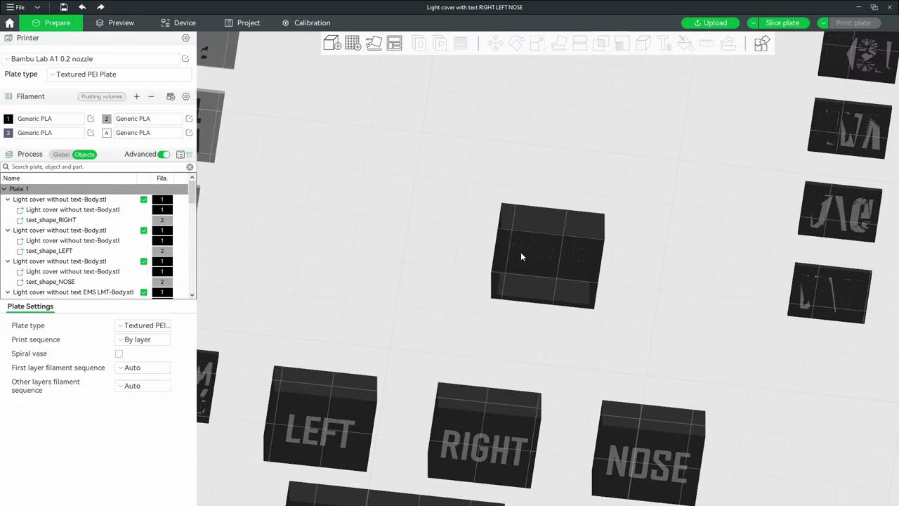
{"action": "left_click_drag", "start_coordinate": [603, 328], "coordinate": [570, 264]}
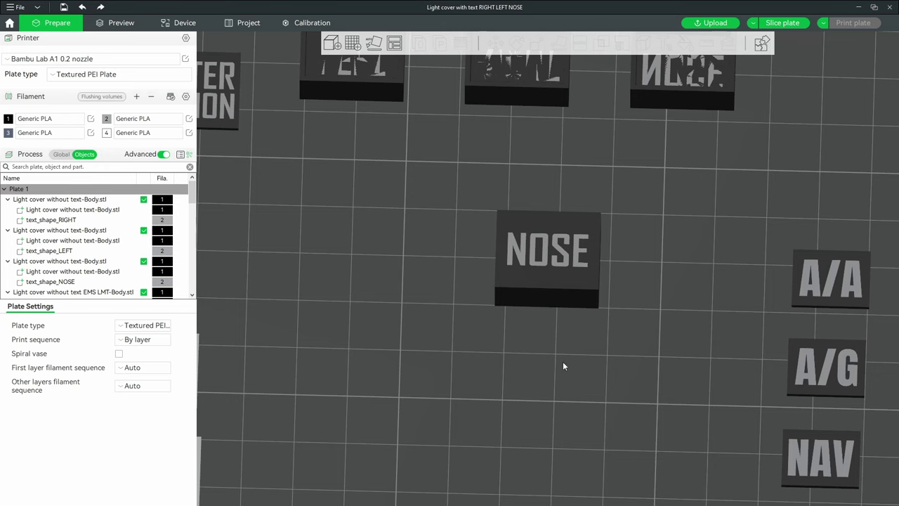
{"action": "left_click", "coordinate": [552, 280]}
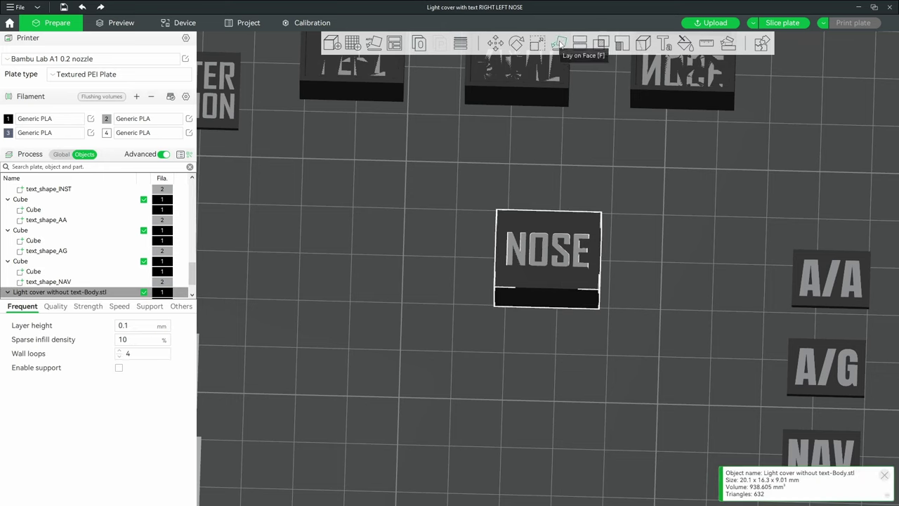
{"action": "left_click", "coordinate": [559, 43]}
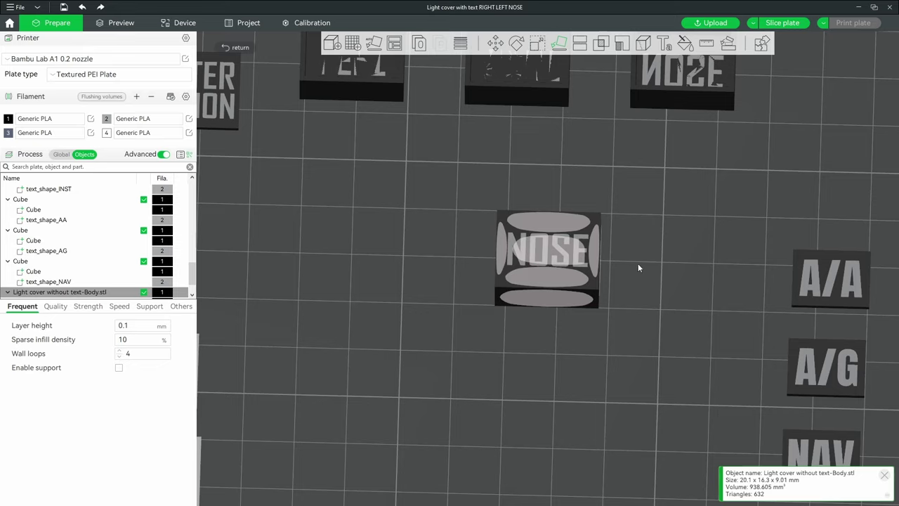
{"action": "left_click", "coordinate": [550, 250]}
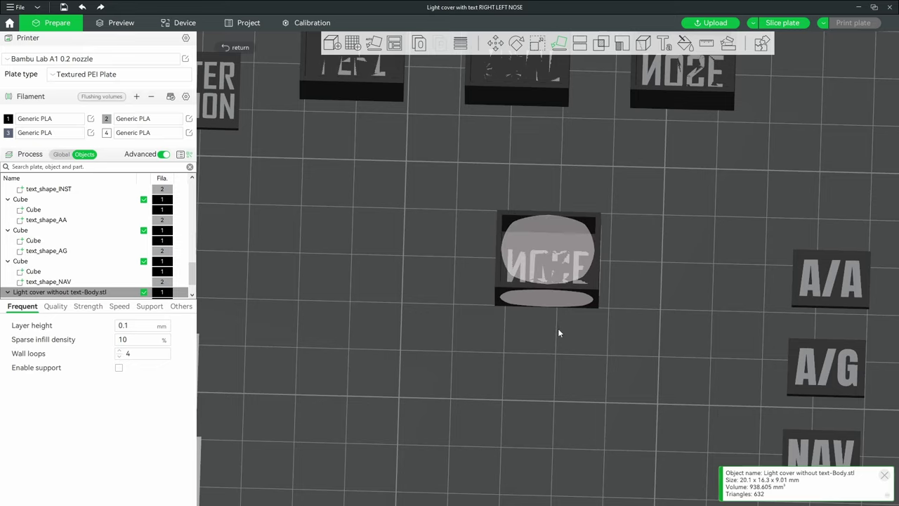
Examine the face-down NOSE cover from below and above, and compare its orientation with the other covers on the plate.
{"action": "left_click_drag", "start_coordinate": [560, 338], "coordinate": [561, 294]}
{"action": "key", "text": "1"}
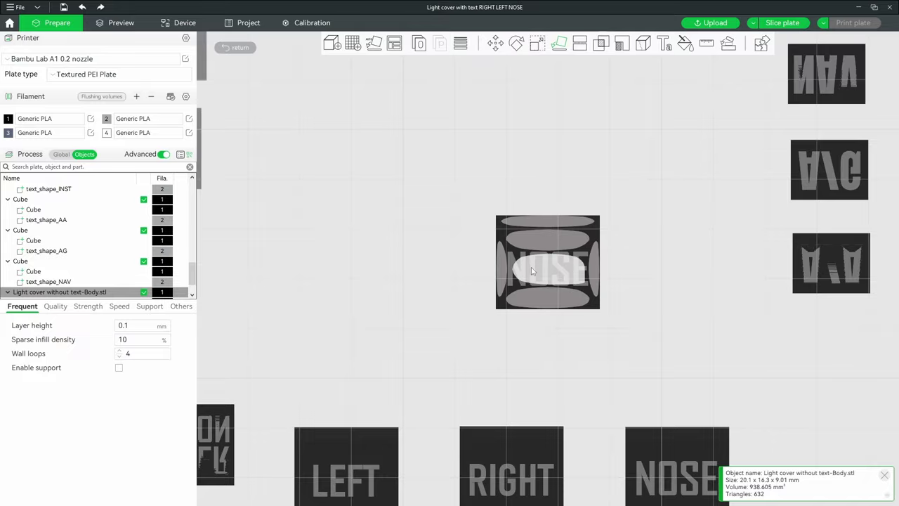
{"action": "scroll", "coordinate": [547, 269], "scroll_direction": "up", "scroll_amount": 5}
{"action": "scroll", "coordinate": [534, 262], "scroll_direction": "down", "scroll_amount": 6}
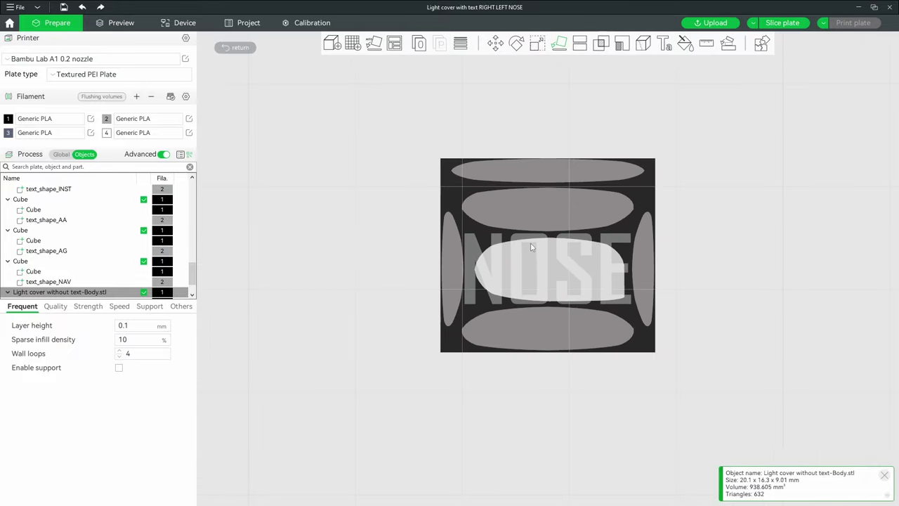
{"action": "left_click_drag", "start_coordinate": [562, 321], "coordinate": [597, 246]}
{"action": "left_click_drag", "start_coordinate": [589, 337], "coordinate": [581, 392]}
{"action": "key", "text": "1"}
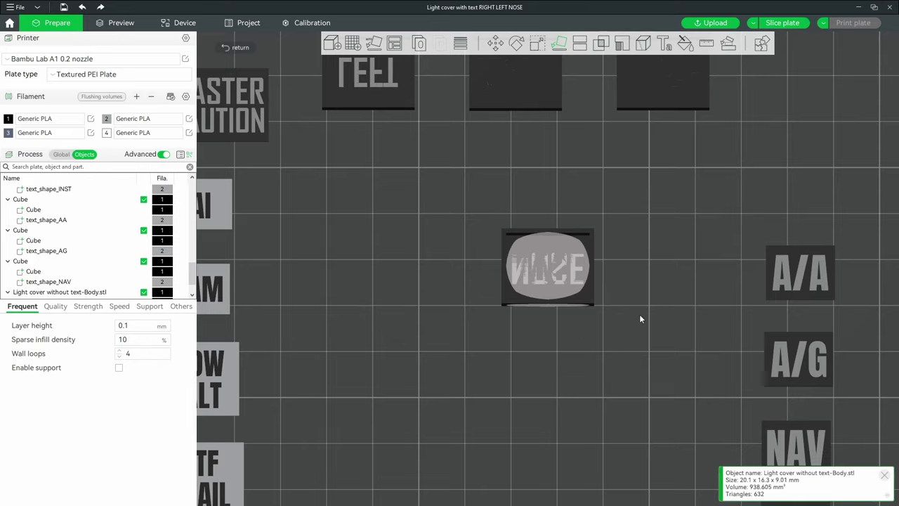
{"action": "left_click", "coordinate": [640, 314]}
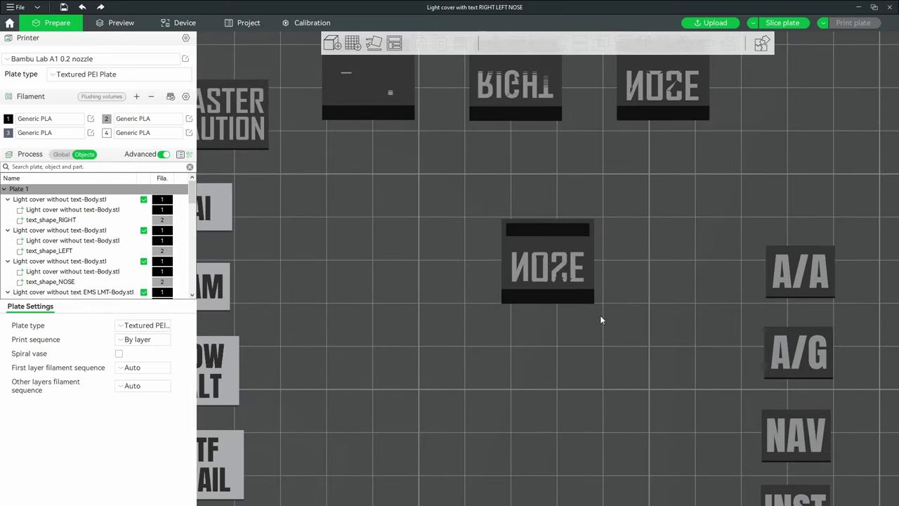
{"action": "scroll", "coordinate": [538, 253], "scroll_direction": "up", "scroll_amount": 5}
{"action": "scroll", "coordinate": [541, 260], "scroll_direction": "down", "scroll_amount": 4}
{"action": "scroll", "coordinate": [540, 257], "scroll_direction": "down", "scroll_amount": 5}
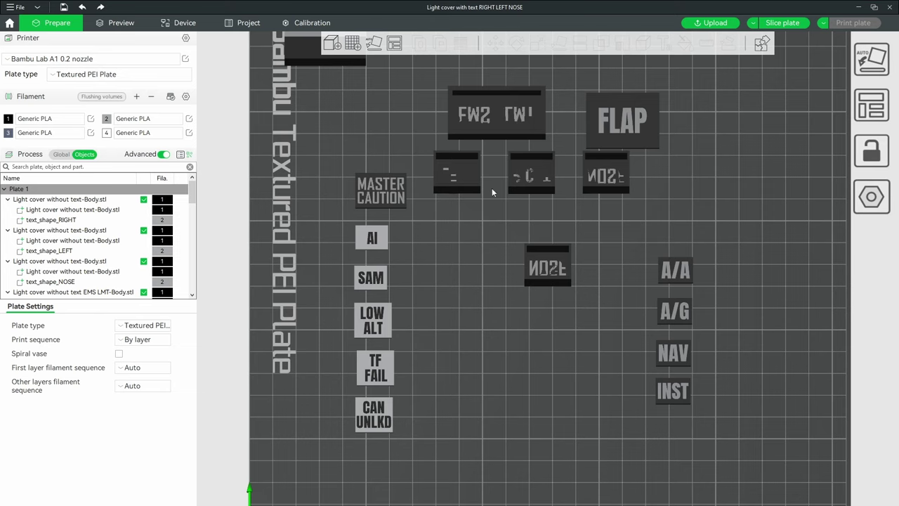
{"action": "left_click_drag", "start_coordinate": [483, 264], "coordinate": [485, 247]}
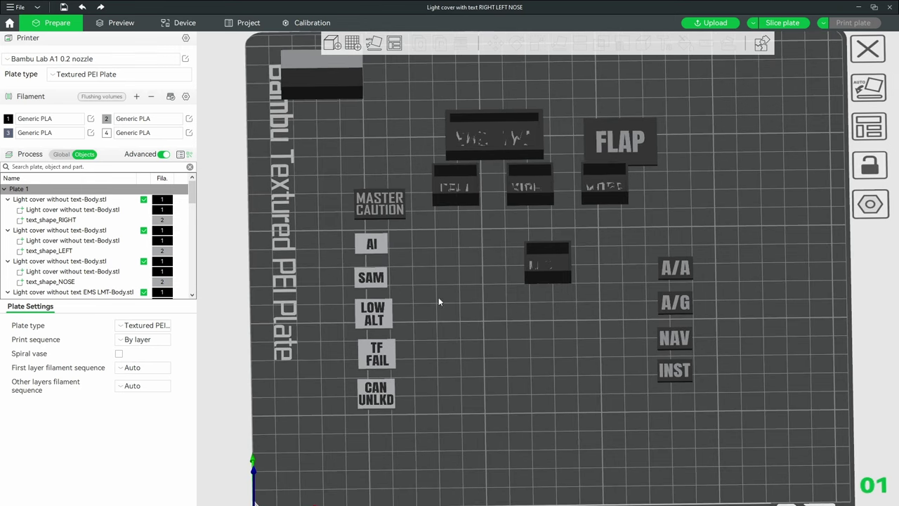
Switch to the PowerPoint slide show and advance to the IFF REPLY slide.
{"action": "key", "text": "alt+Tab"}
{"action": "key", "text": "alt+Tab"}
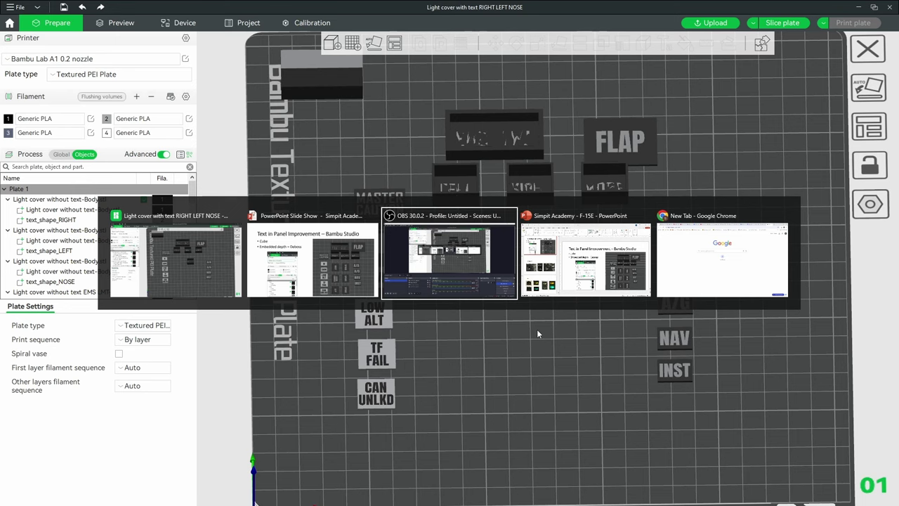
{"action": "key", "text": "alt+Tab"}
{"action": "key", "text": "alt+Tab"}
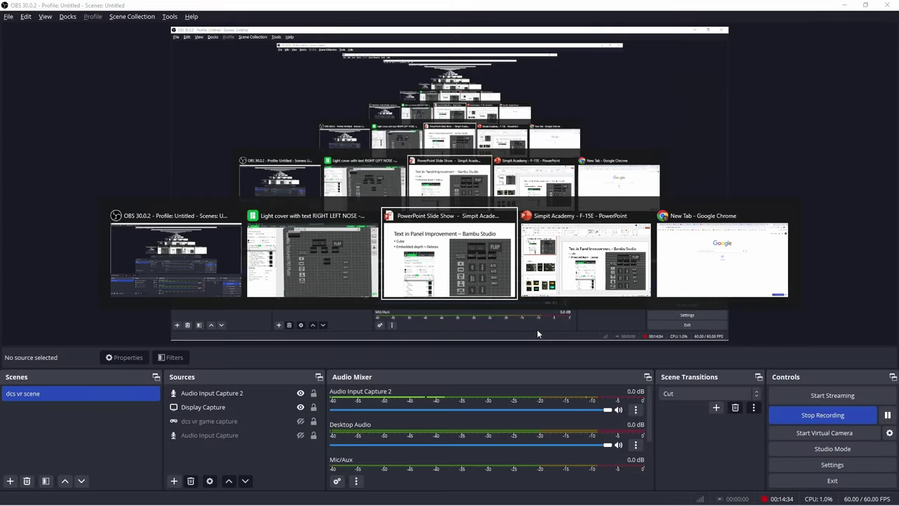
{"action": "key", "text": "Right"}
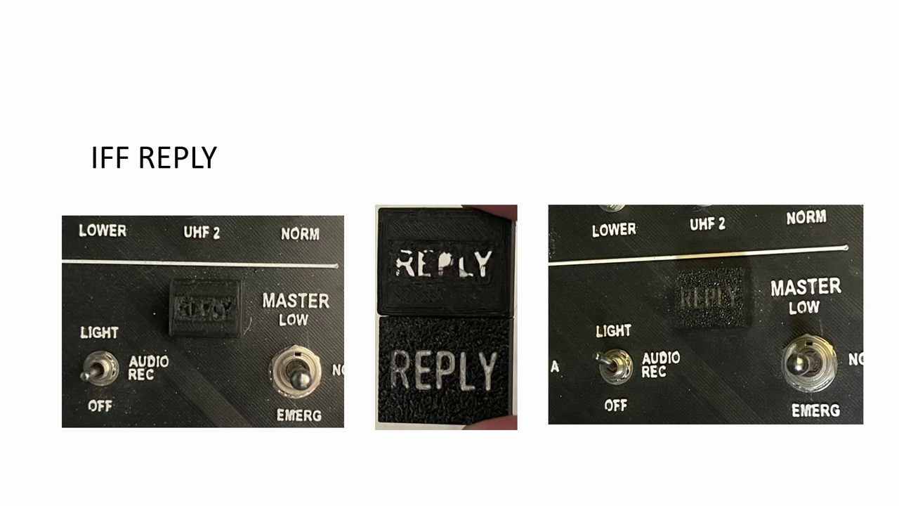